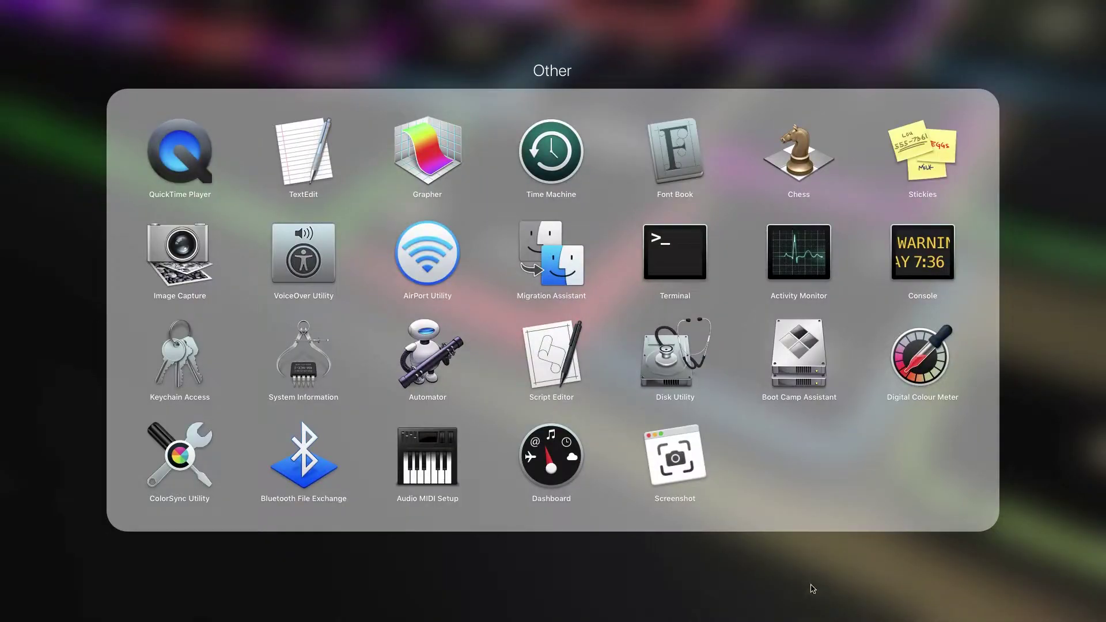
- Leave Launchpad's Other folder and launch EdrawMax from the main app grid
click(813, 588)
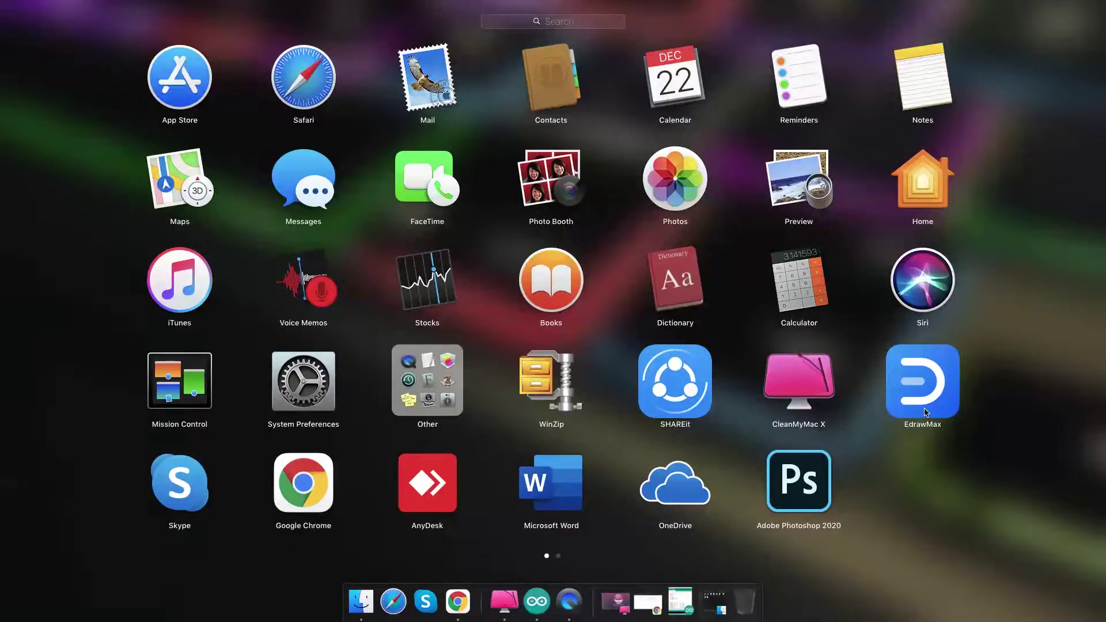
click(940, 387)
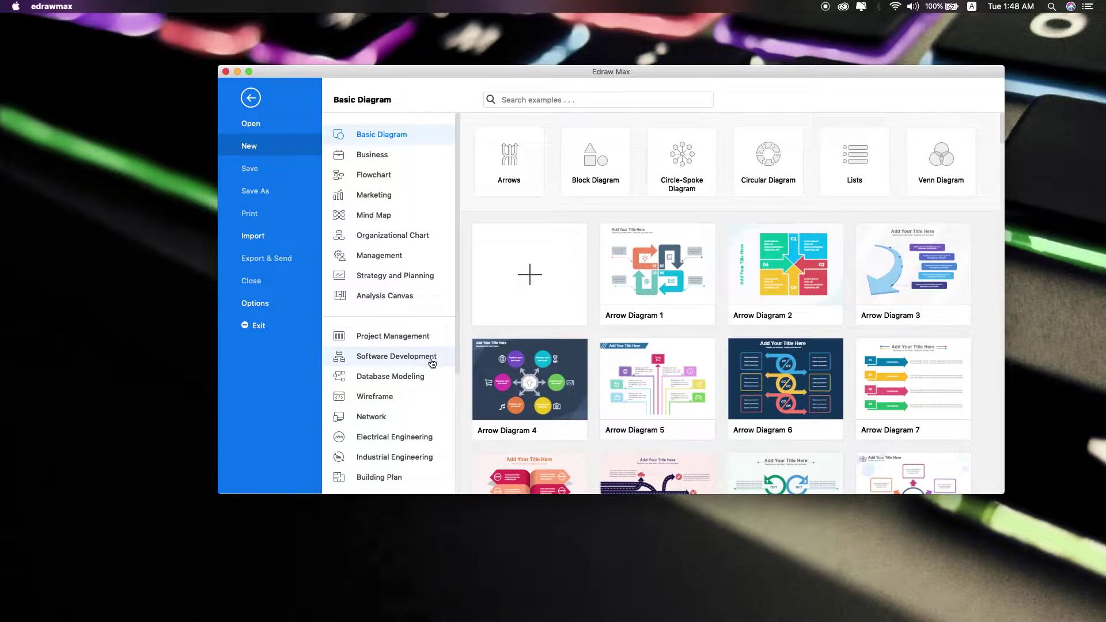
- Create a blank Electrical Engineering drawing and maximize its window to full screen
scroll(432, 363, down, 3)
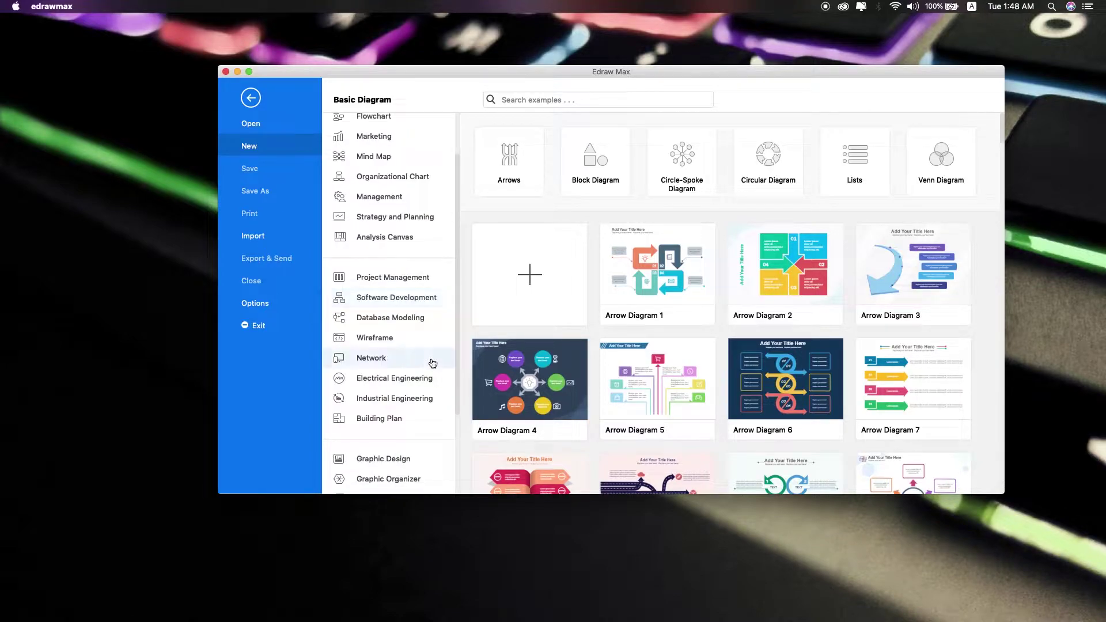
click(406, 384)
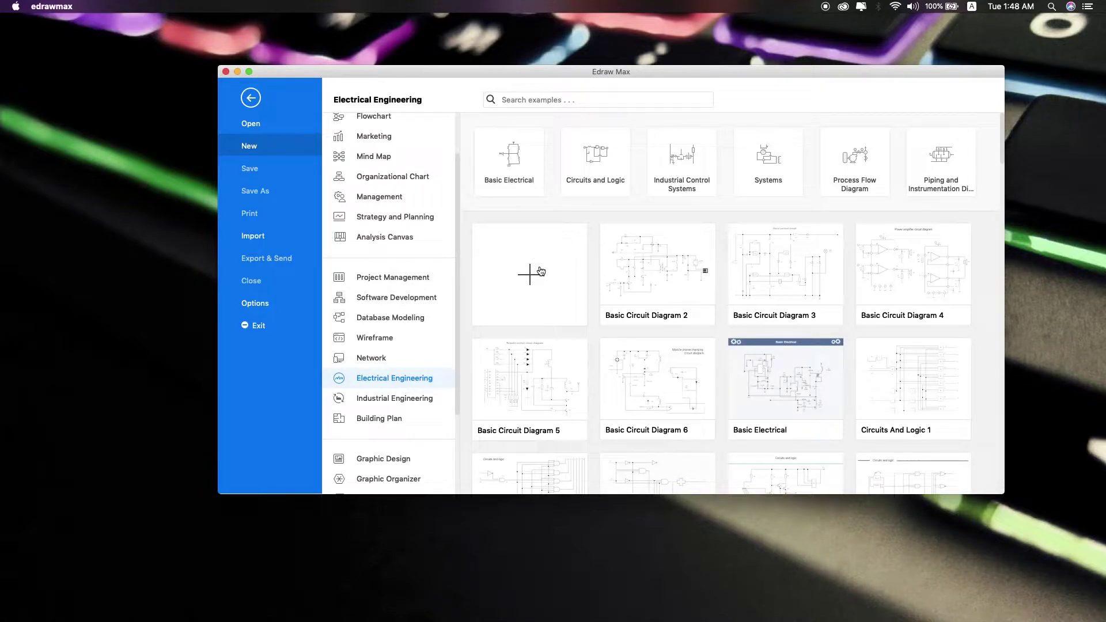
click(541, 271)
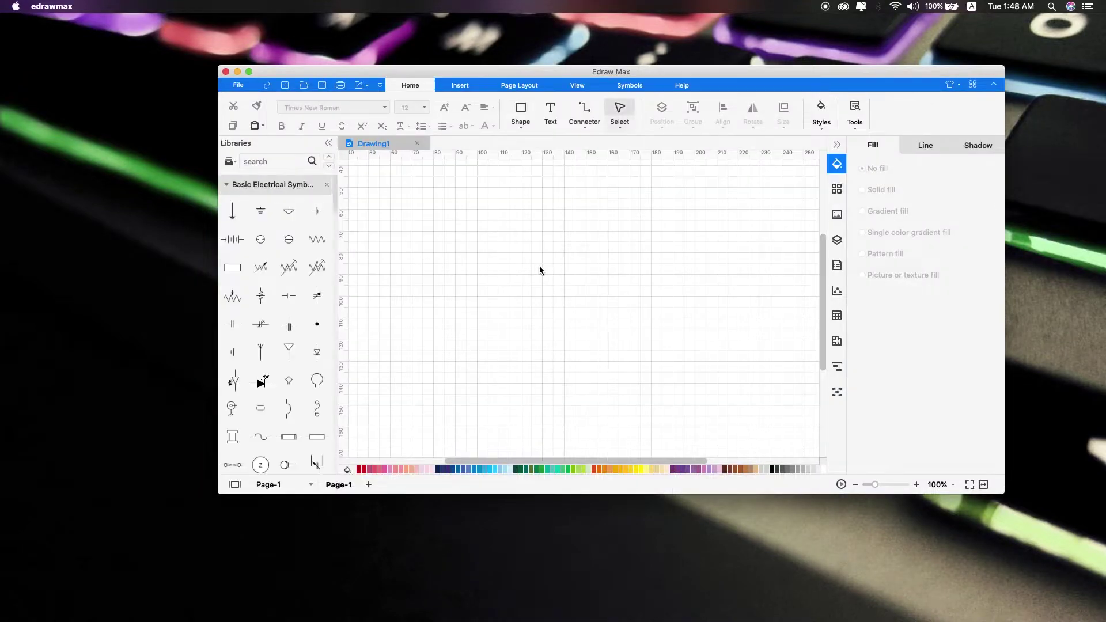
double_click(575, 72)
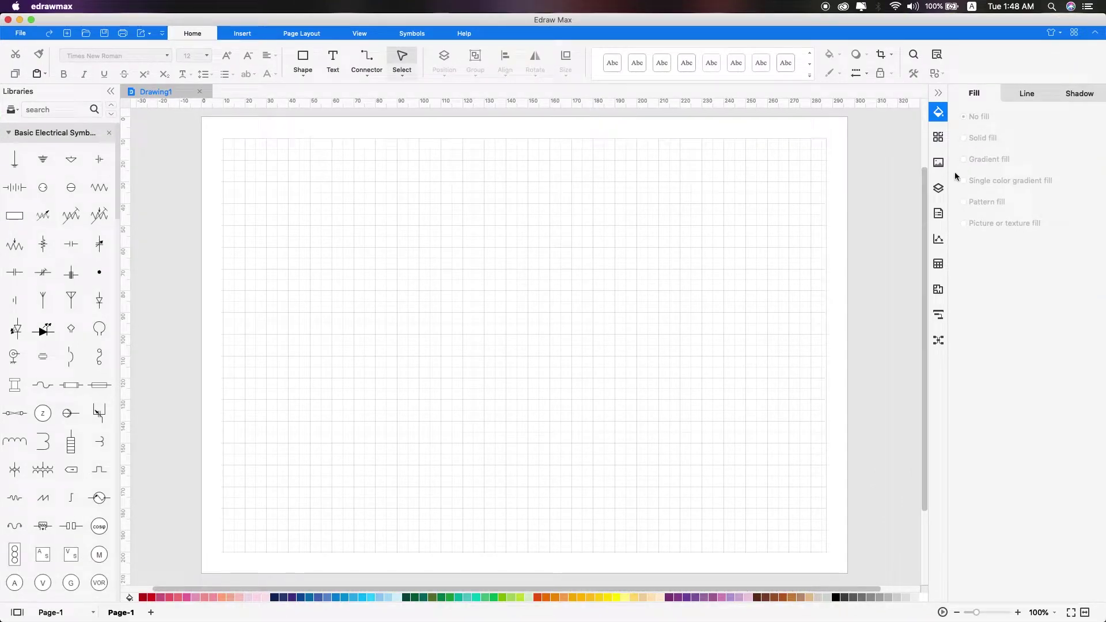
- Insert Arduino_uno.png, shrink it proportionally, and move it near the top centre of the page
click(939, 162)
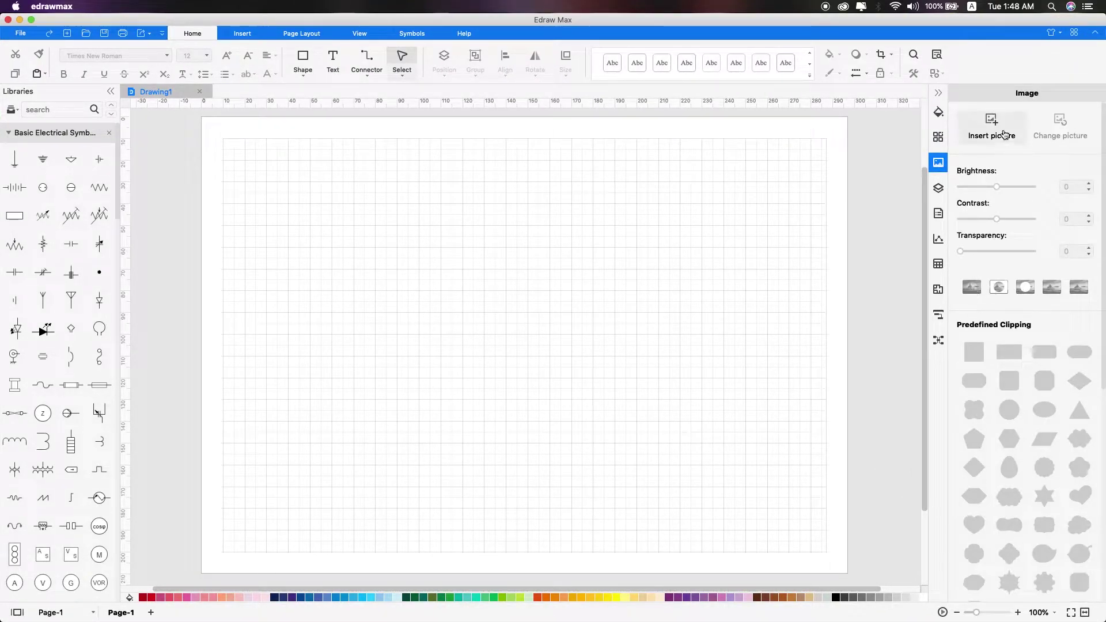
click(1004, 135)
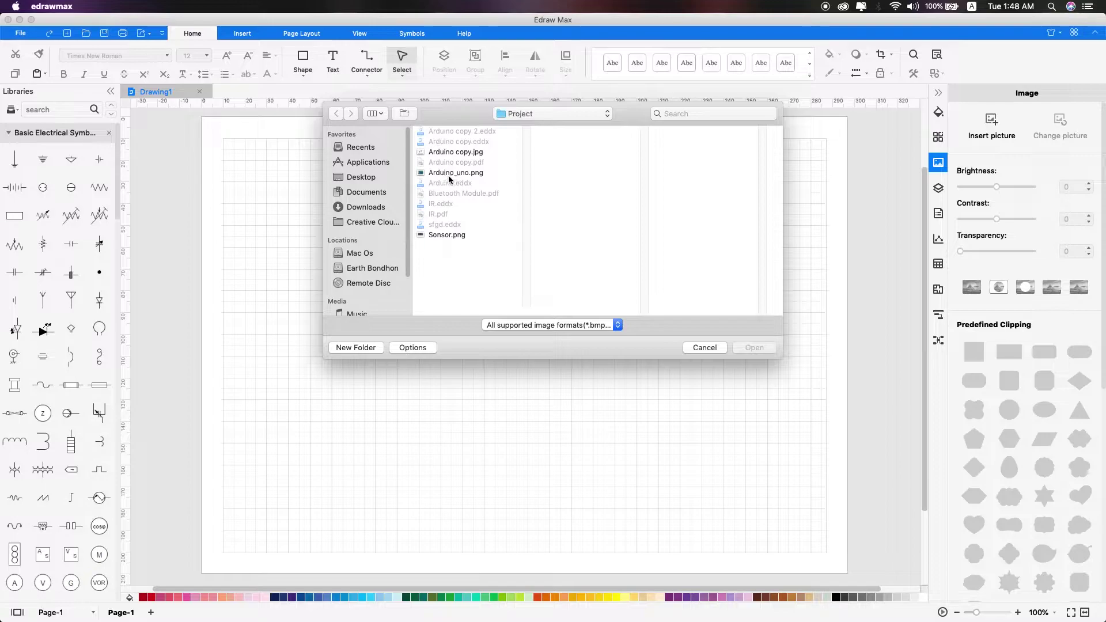
click(449, 174)
click(746, 351)
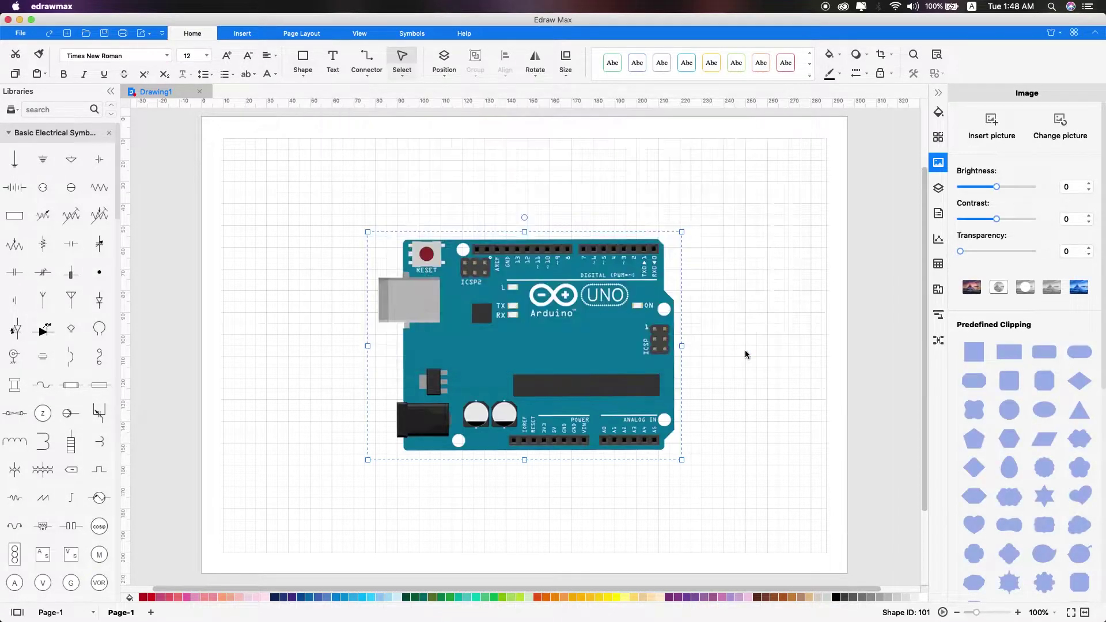
mouse_move(682, 460)
mouse_down()
mouse_move(587, 370)
mouse_move(505, 318)
mouse_up()
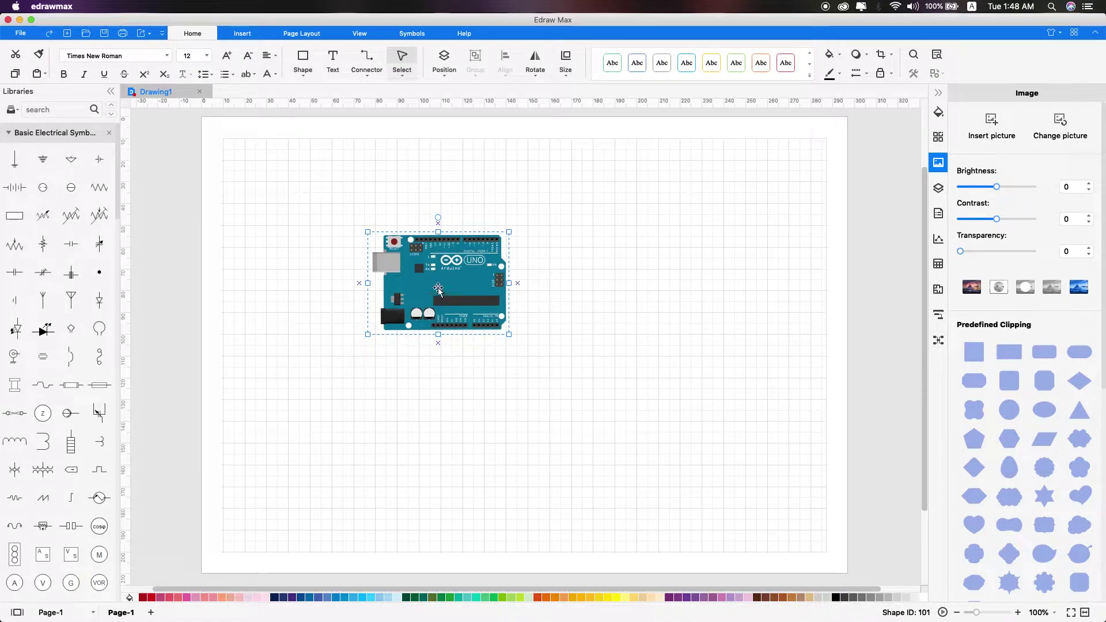
mouse_move(436, 291)
mouse_down()
mouse_move(515, 263)
mouse_move(469, 259)
mouse_up()
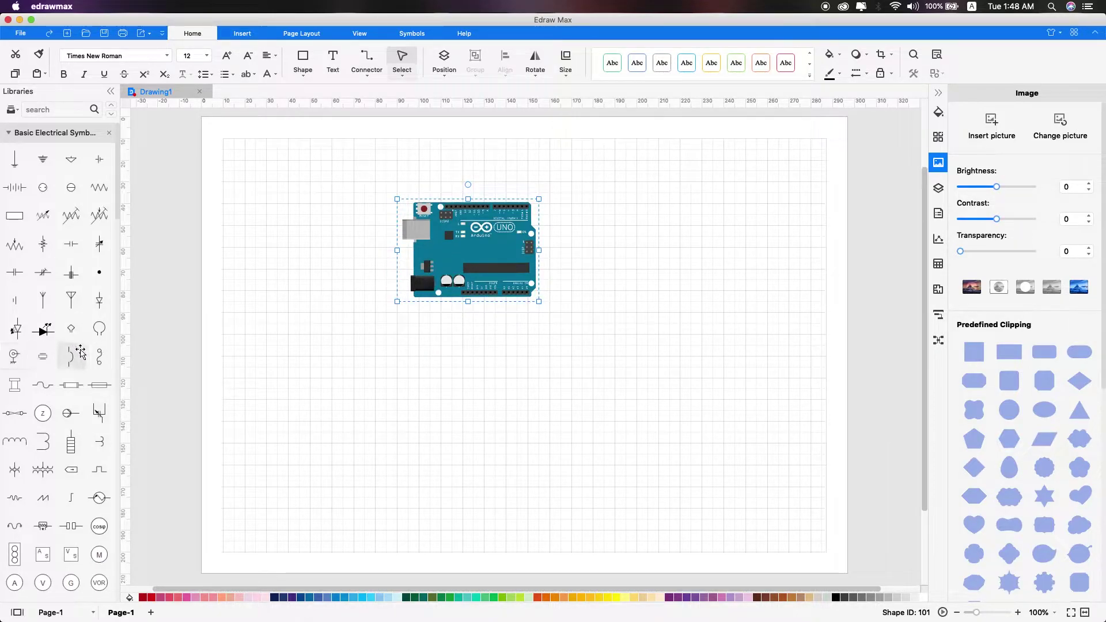
- Scroll through the Libraries panel to locate the LED symbol in Basic Electrical Symbols
scroll(81, 353, down, 10)
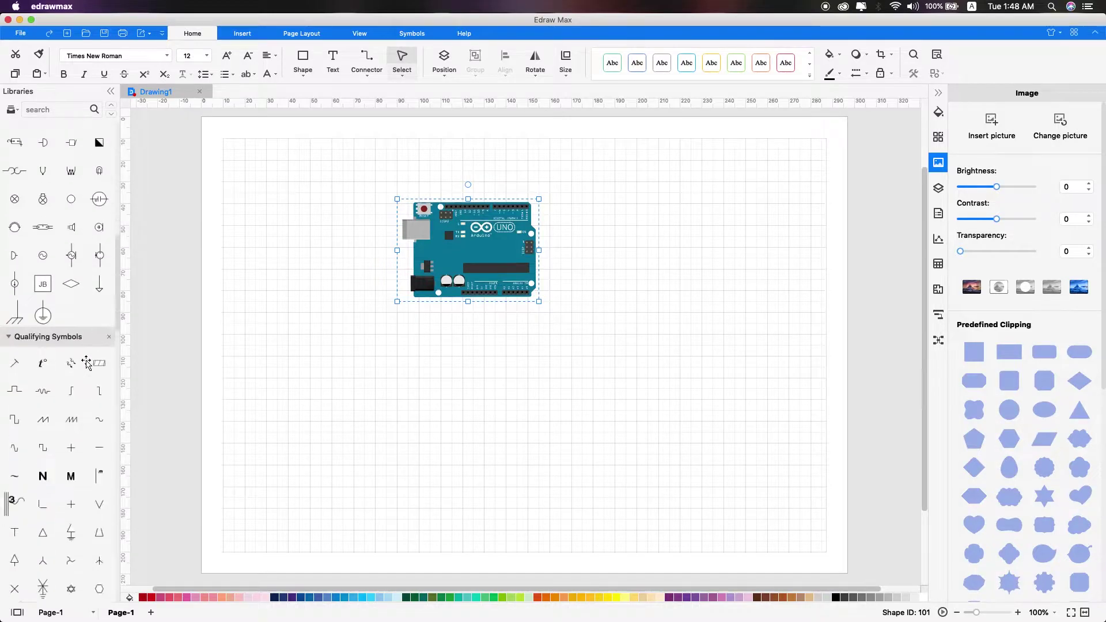
scroll(87, 363, down, 10)
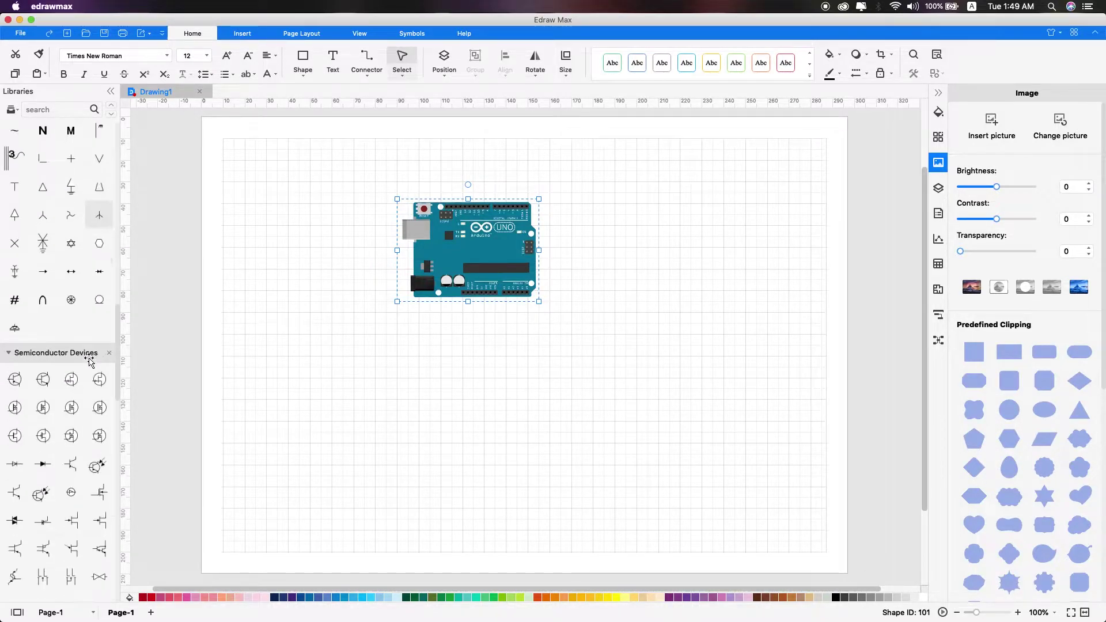
scroll(90, 360, down, 3)
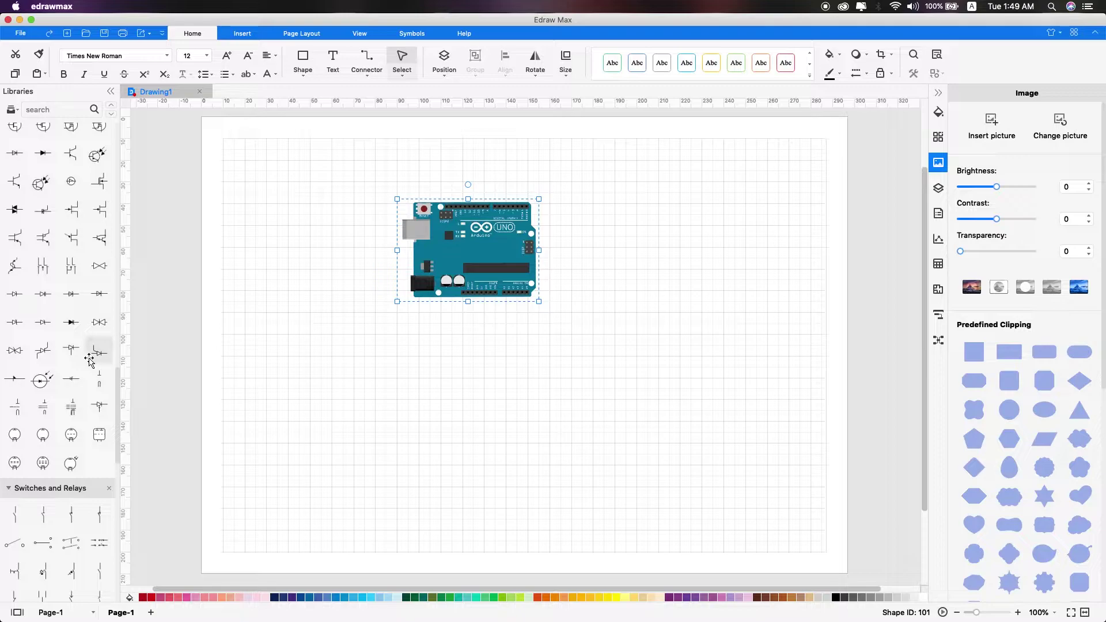
scroll(89, 360, down, 2)
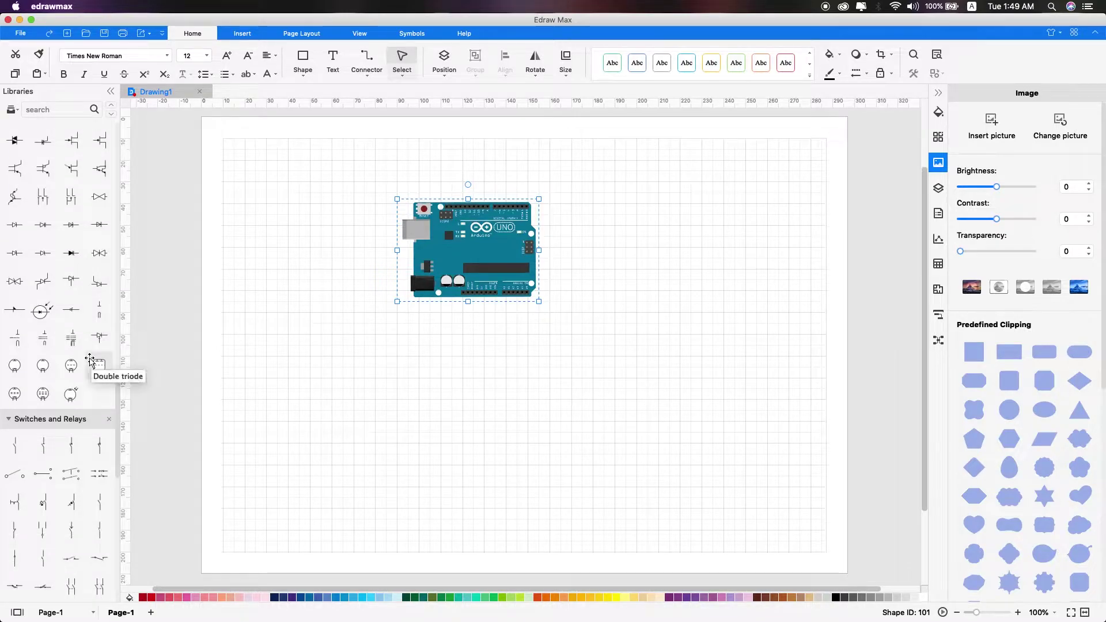
scroll(90, 361, up, 3)
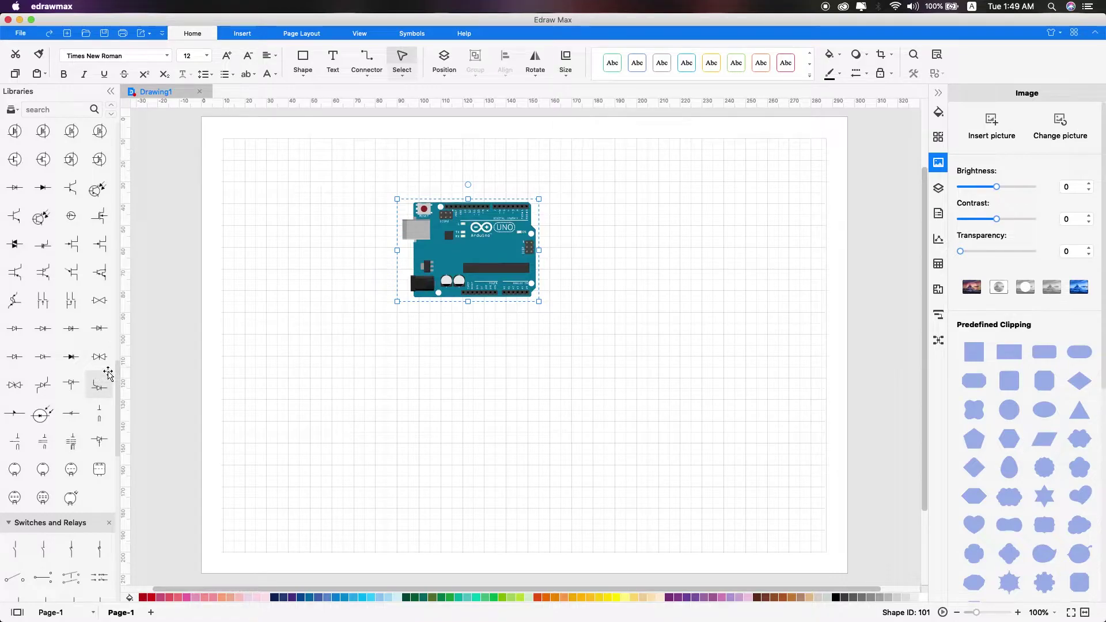
scroll(109, 375, up, 3)
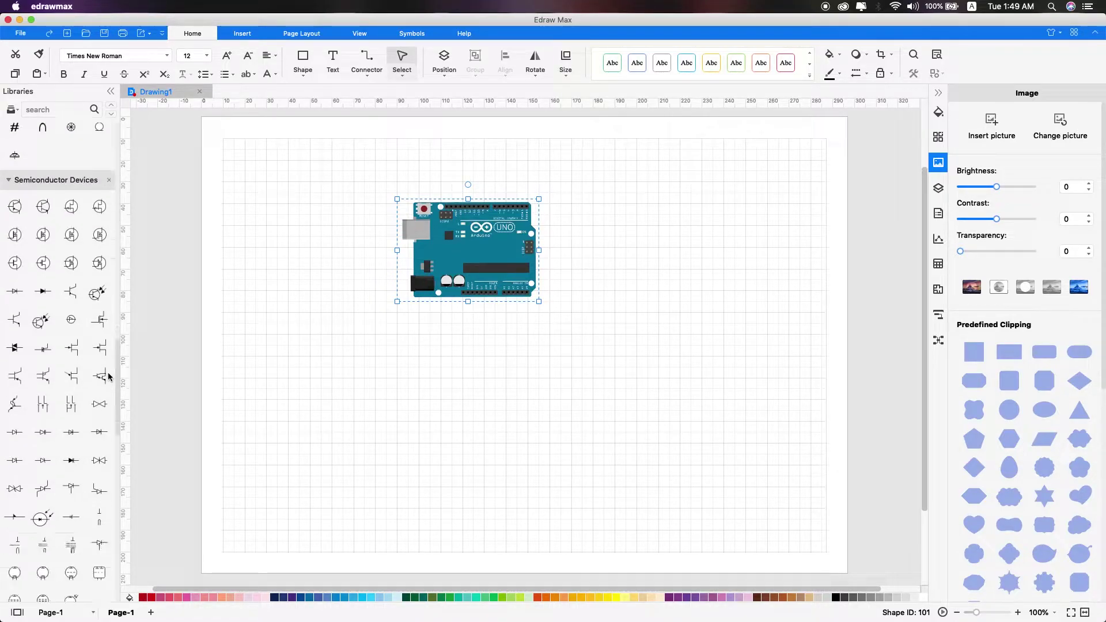
scroll(109, 374, down, 15)
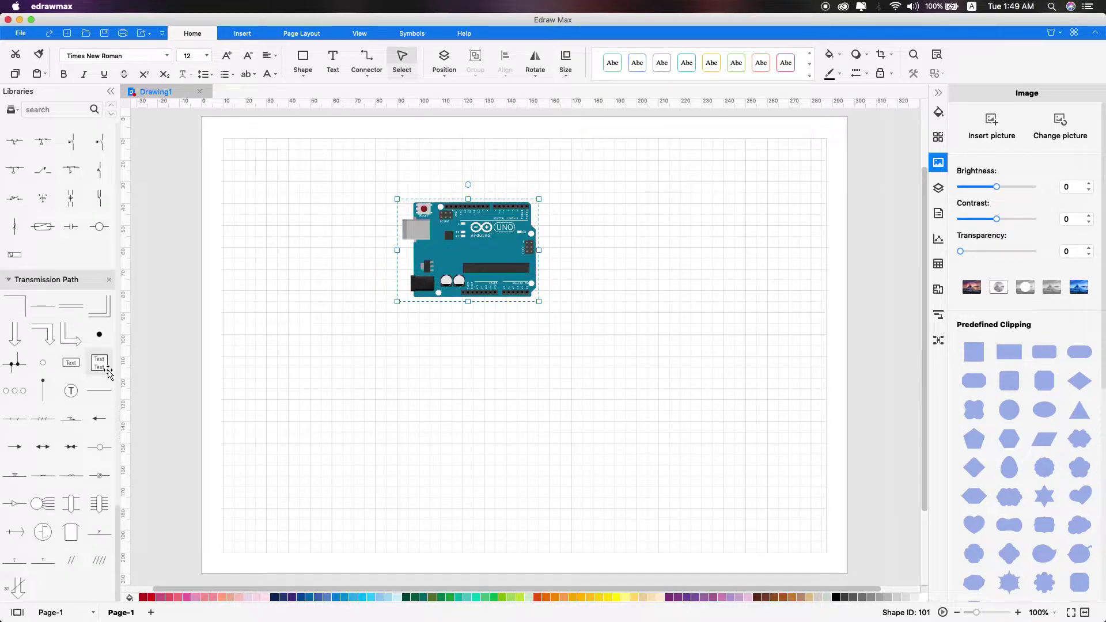
scroll(108, 372, up, 10)
scroll(108, 370, up, 10)
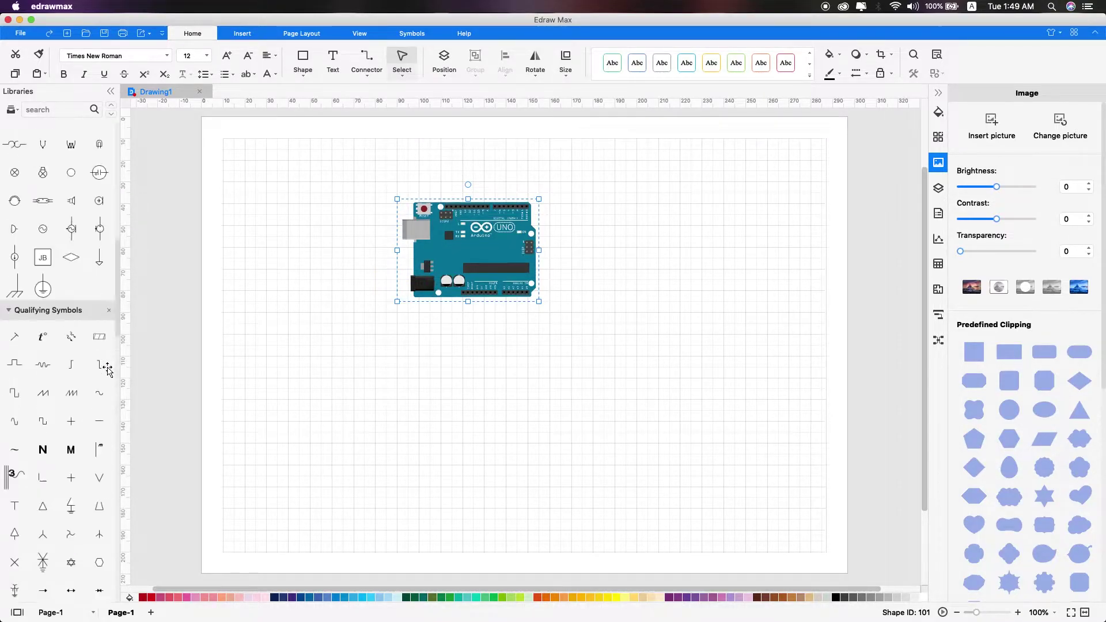
scroll(108, 369, up, 1)
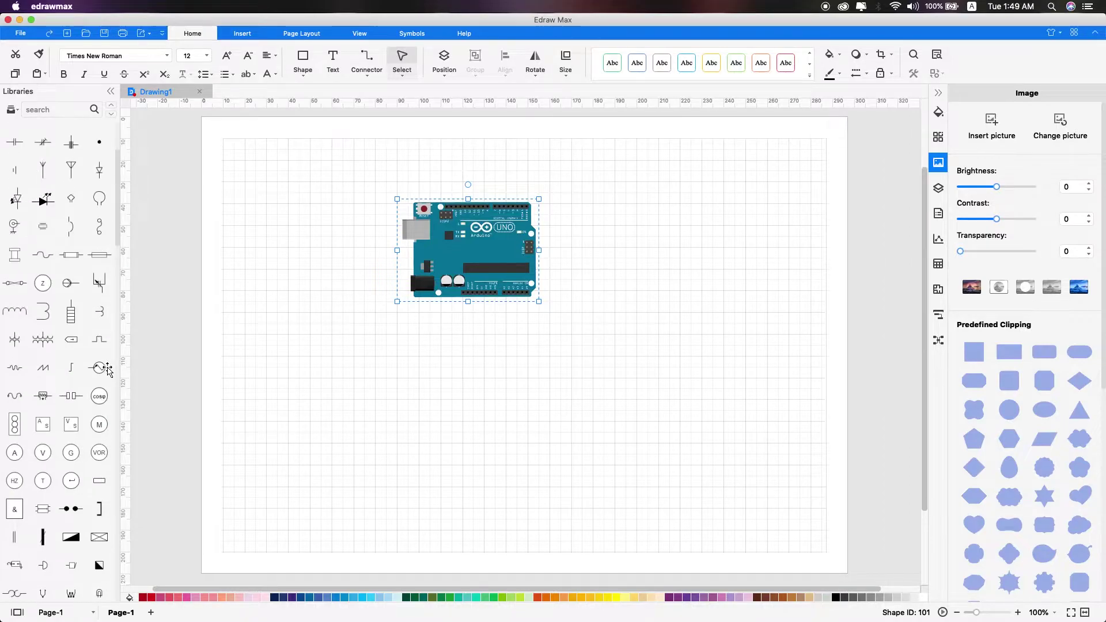
- Place an LED symbol above the Arduino board and reposition the board and LED
mouse_move(42, 199)
mouse_down()
mouse_move(516, 131)
mouse_move(507, 167)
mouse_up()
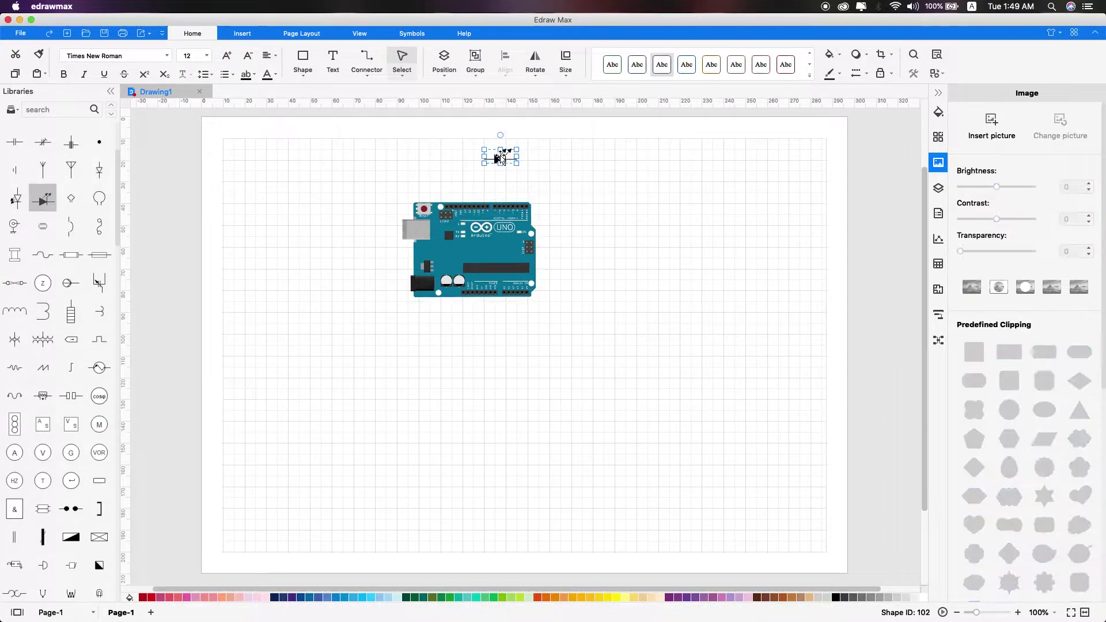
drag(492, 249, 497, 326)
click(500, 156)
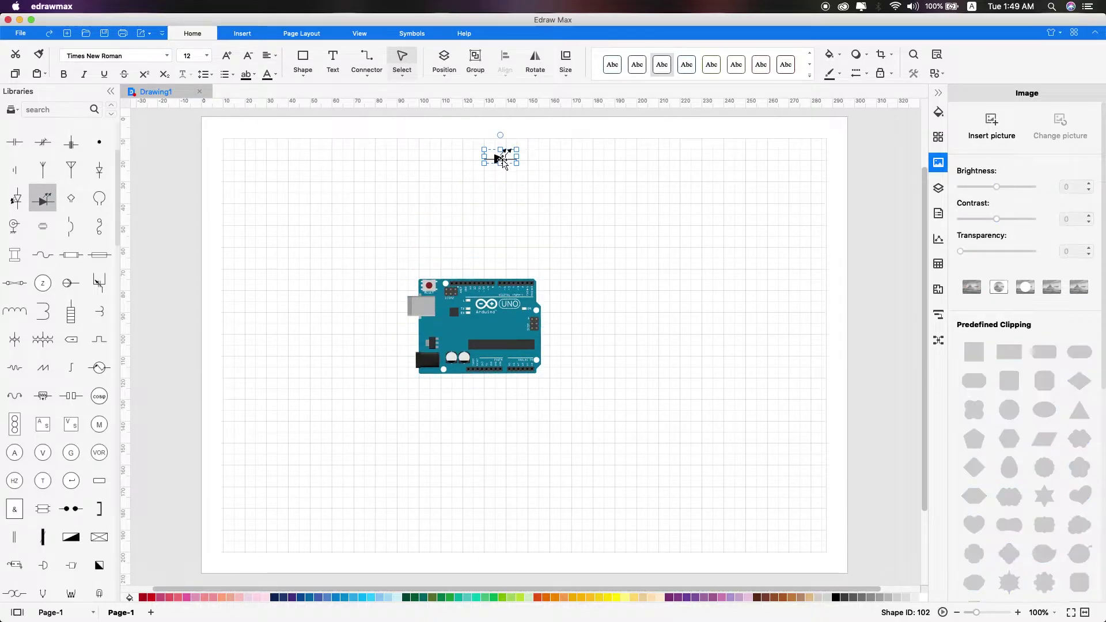
drag(505, 161, 557, 229)
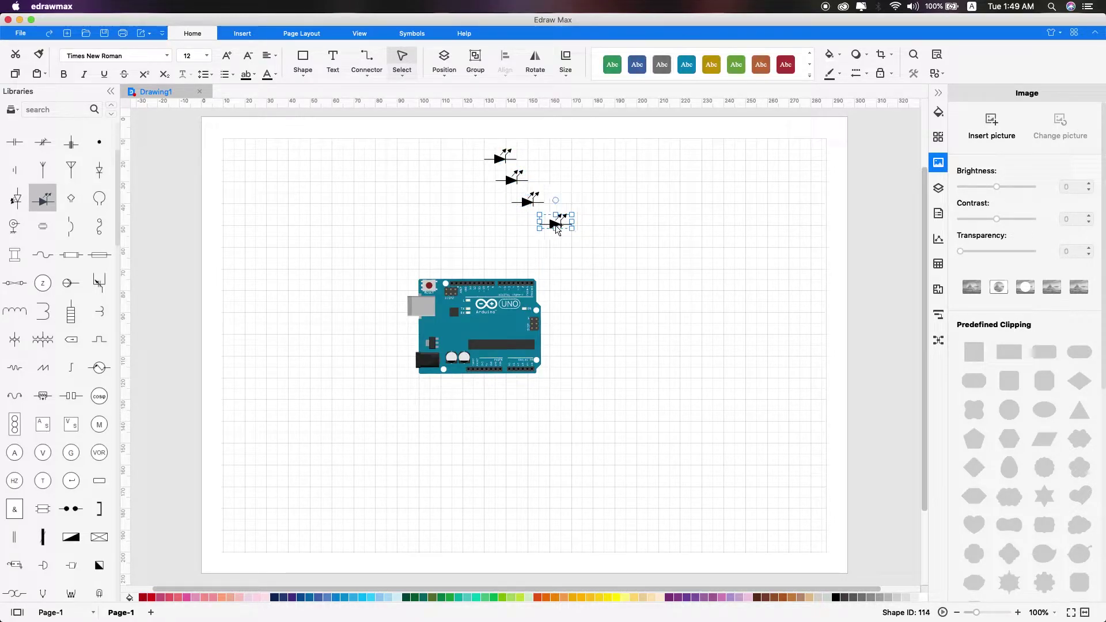
click(591, 249)
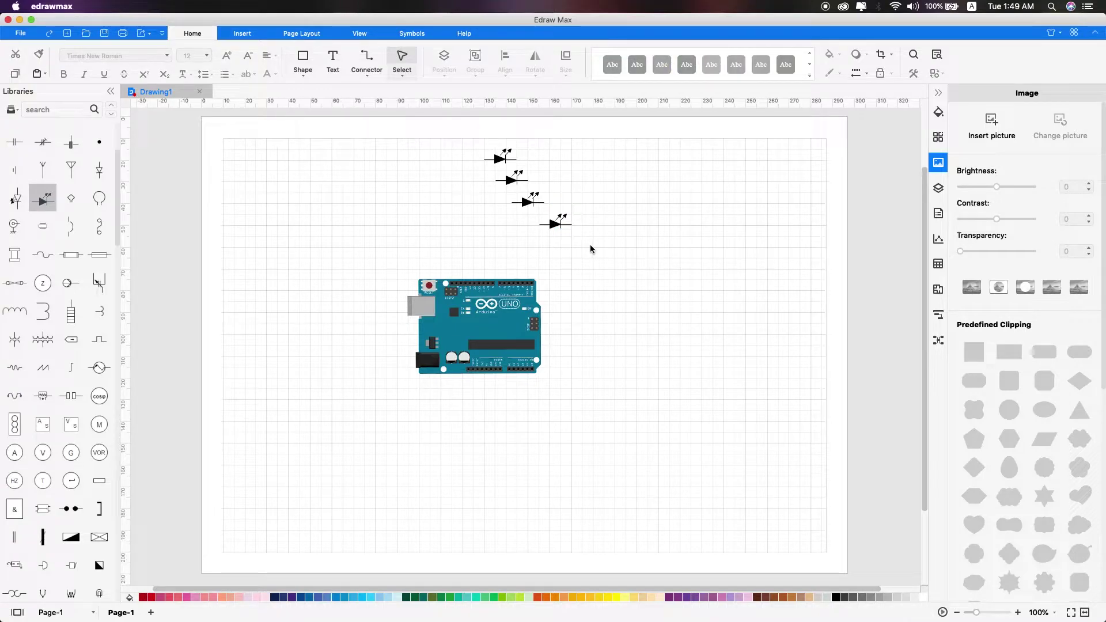
- Draw a short straight connector from the top LED's left lead
click(368, 79)
click(392, 133)
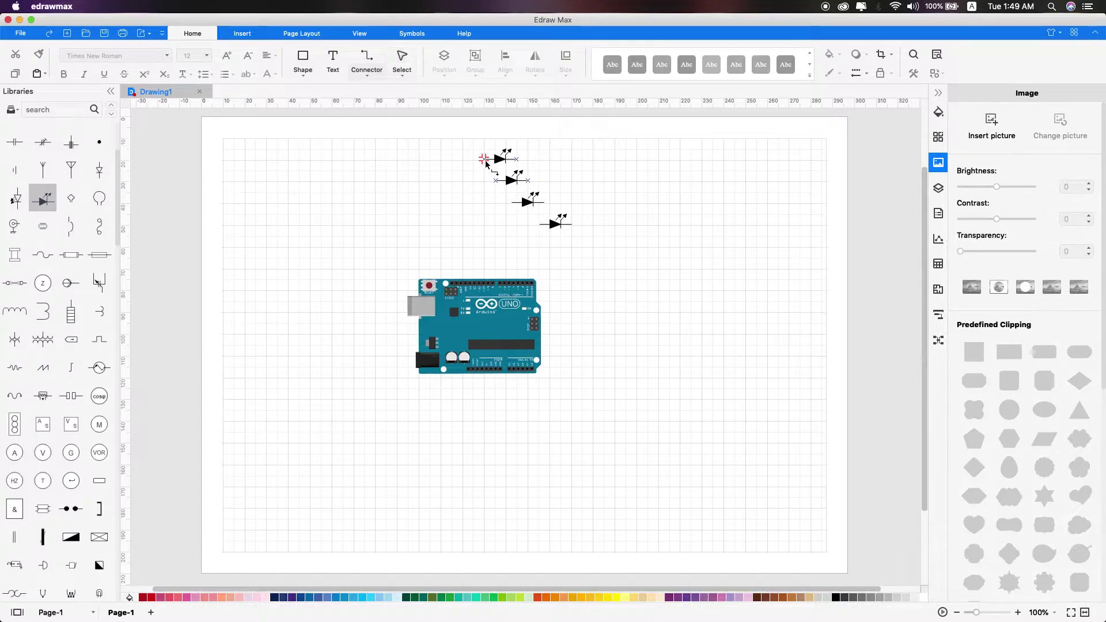
mouse_move(486, 163)
mouse_down()
mouse_move(458, 166)
mouse_move(469, 248)
mouse_up()
drag(462, 163, 463, 160)
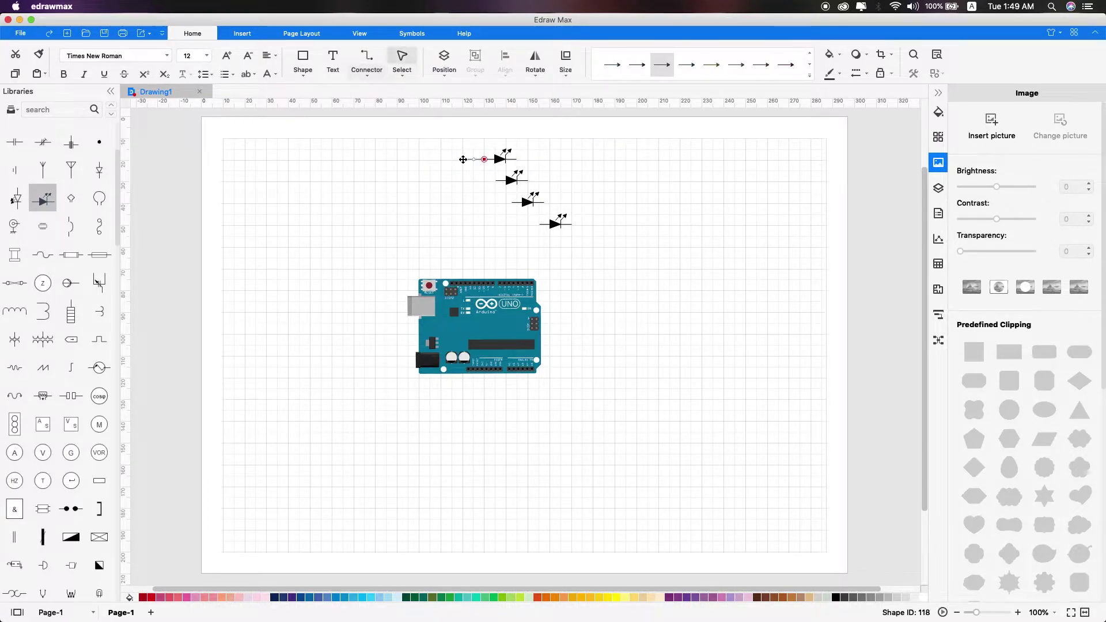
click(467, 177)
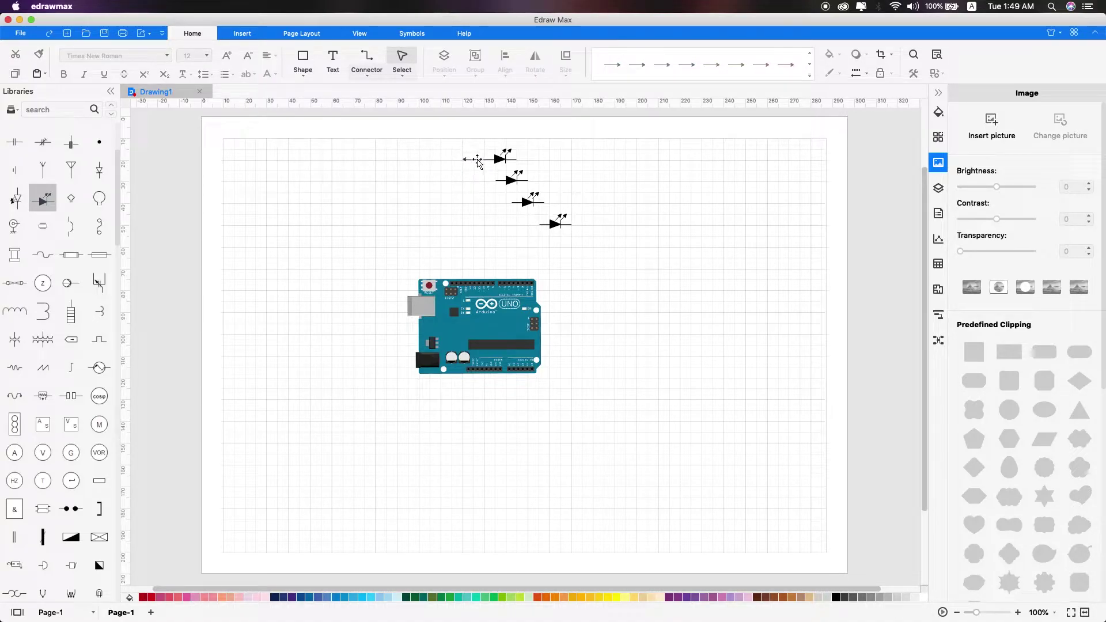
- Set the short wire's line End type to plain, removing its arrowhead
click(478, 160)
click(937, 114)
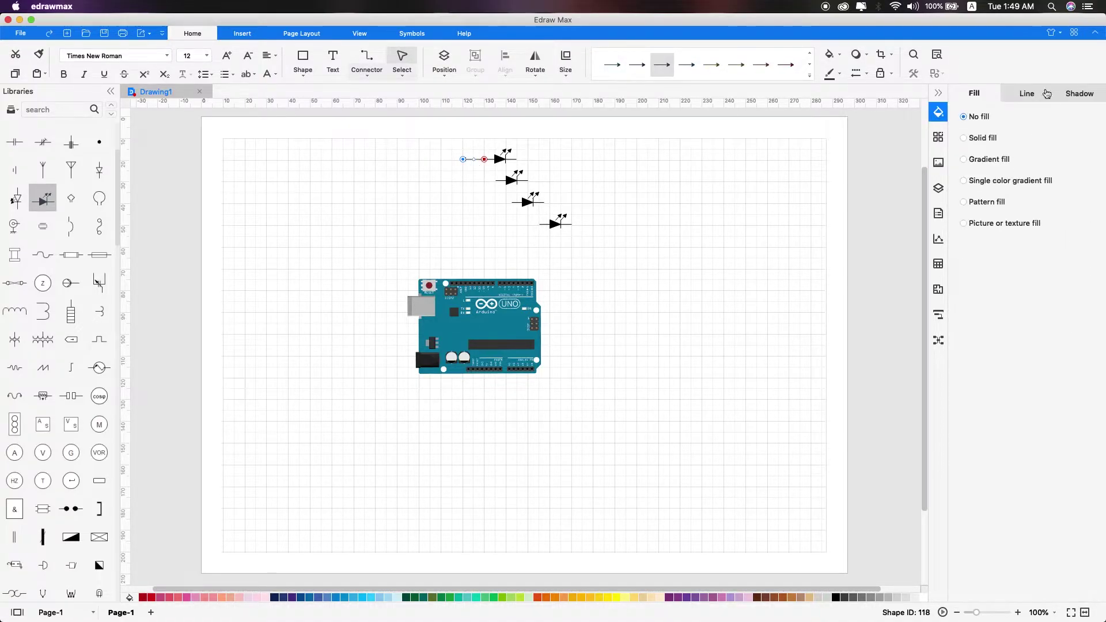
click(1047, 94)
click(1069, 438)
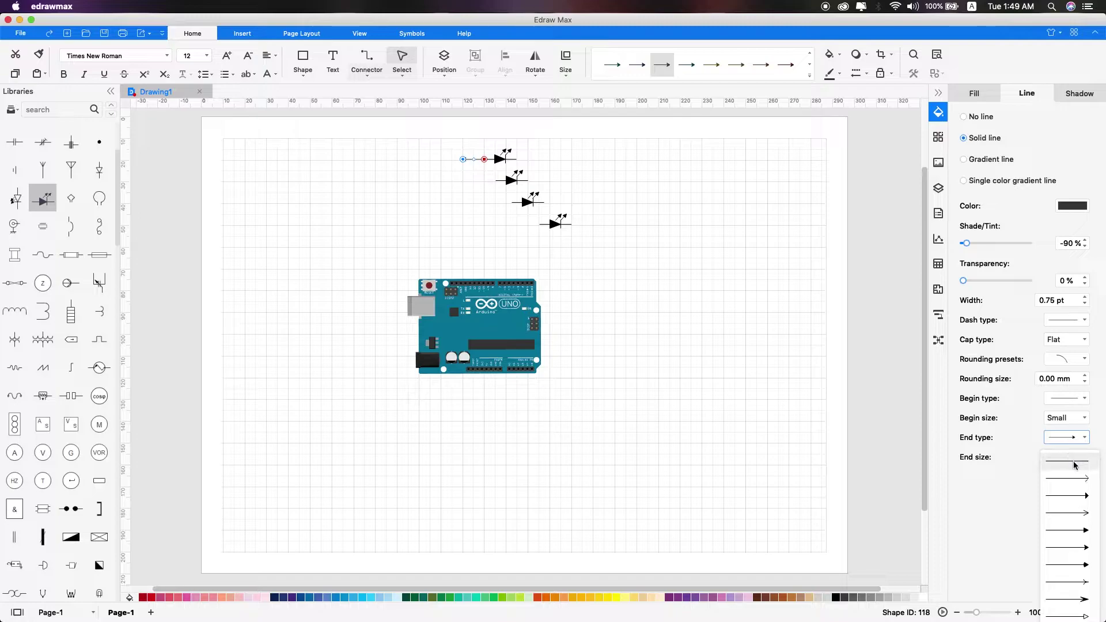
click(1074, 465)
click(448, 142)
click(471, 161)
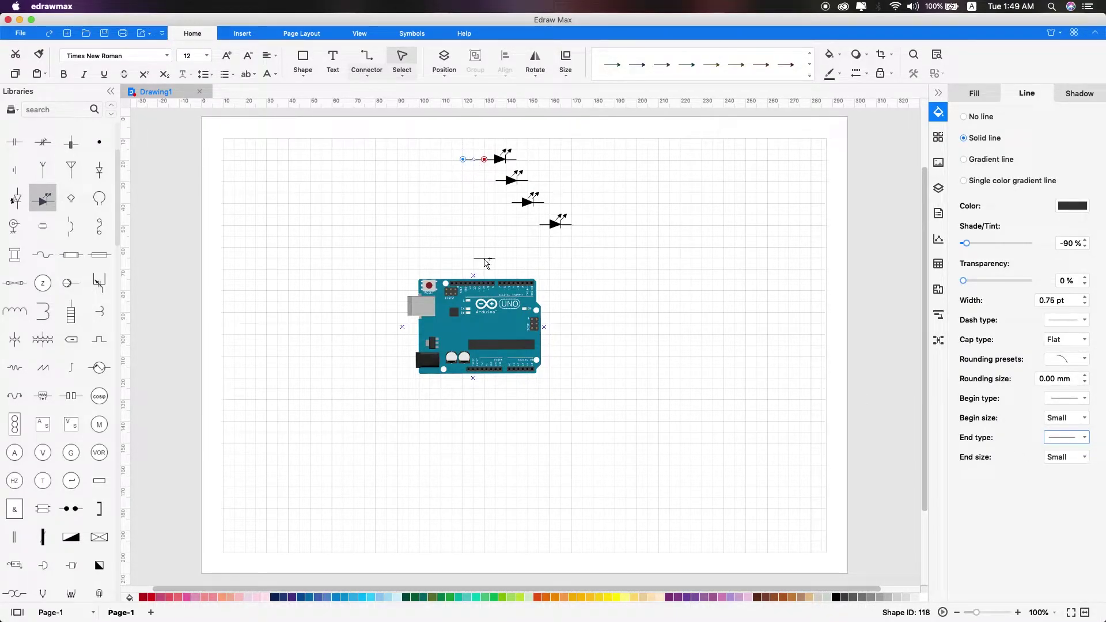
- Wire separate Arduino header pins up to each of the four LEDs
scroll(478, 235, up, 3)
mouse_move(478, 235)
mouse_down()
mouse_move(513, 249)
mouse_move(502, 227)
mouse_up()
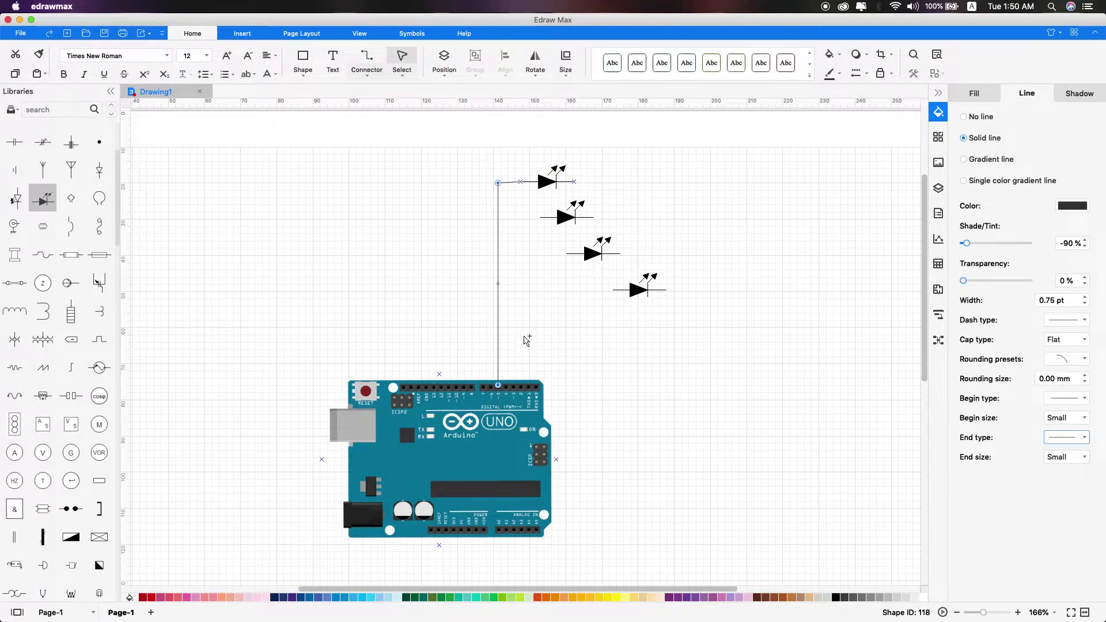
mouse_move(506, 387)
mouse_down()
mouse_move(506, 190)
mouse_move(505, 218)
mouse_move(540, 218)
mouse_up()
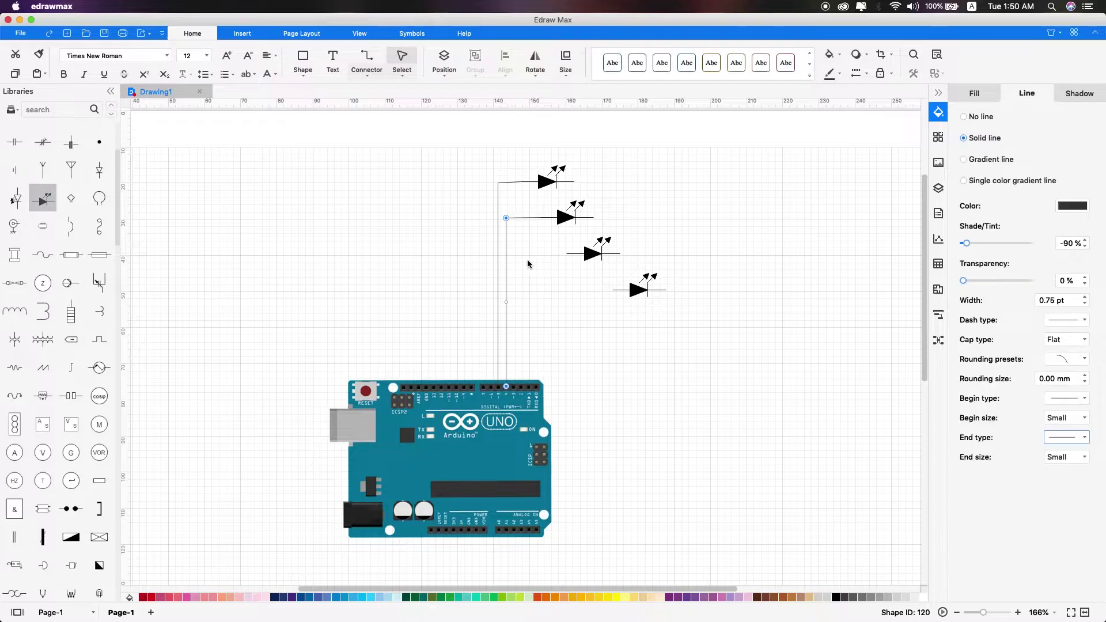
mouse_move(567, 254)
mouse_down()
mouse_move(570, 425)
mouse_move(518, 279)
mouse_move(523, 254)
mouse_up()
mouse_move(521, 385)
mouse_down()
mouse_move(527, 296)
mouse_move(607, 316)
mouse_move(613, 290)
mouse_move(744, 291)
mouse_move(711, 290)
mouse_up()
- Join the LEDs' right leads with a vertical bus wire and add a return wire from another pin
mouse_move(619, 253)
mouse_down()
mouse_move(729, 257)
mouse_move(711, 254)
mouse_up()
drag(594, 218, 710, 218)
drag(574, 182, 711, 181)
mouse_move(711, 290)
mouse_down()
mouse_move(839, 292)
mouse_move(711, 148)
mouse_up()
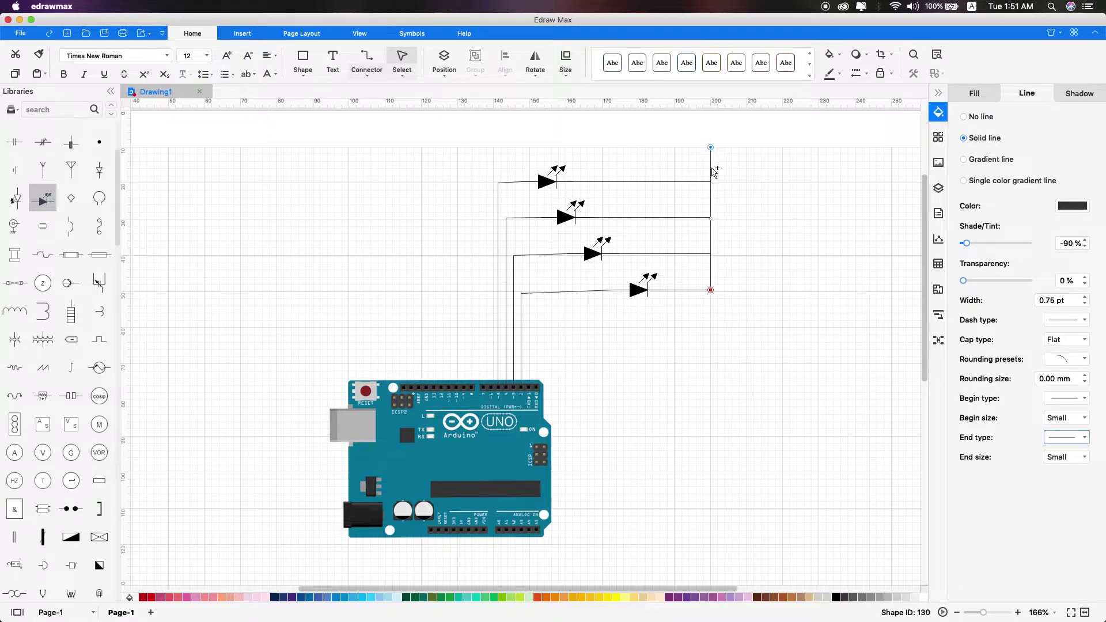
drag(426, 385, 425, 256)
- Drop a resistor onto the return wire and connect it to the LED bus
scroll(32, 299, up, 5)
mouse_move(99, 187)
mouse_down()
mouse_move(395, 248)
mouse_move(383, 260)
mouse_move(426, 237)
mouse_up()
mouse_move(425, 219)
mouse_down()
mouse_move(425, 146)
mouse_move(711, 111)
mouse_move(711, 173)
mouse_up()
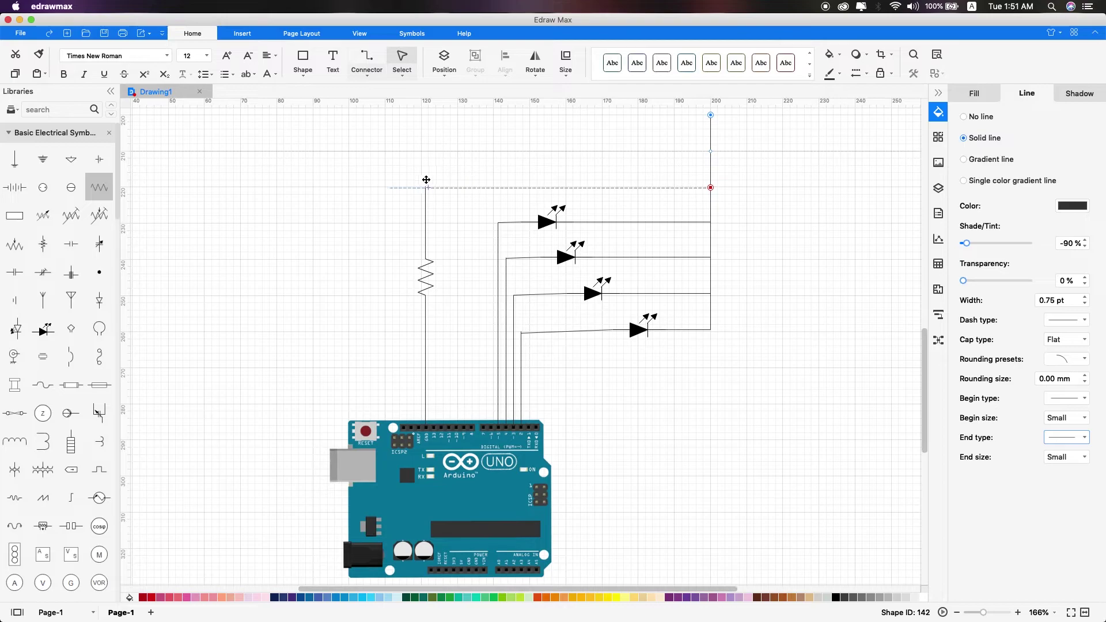
click(574, 261)
scroll(574, 261, down, 2)
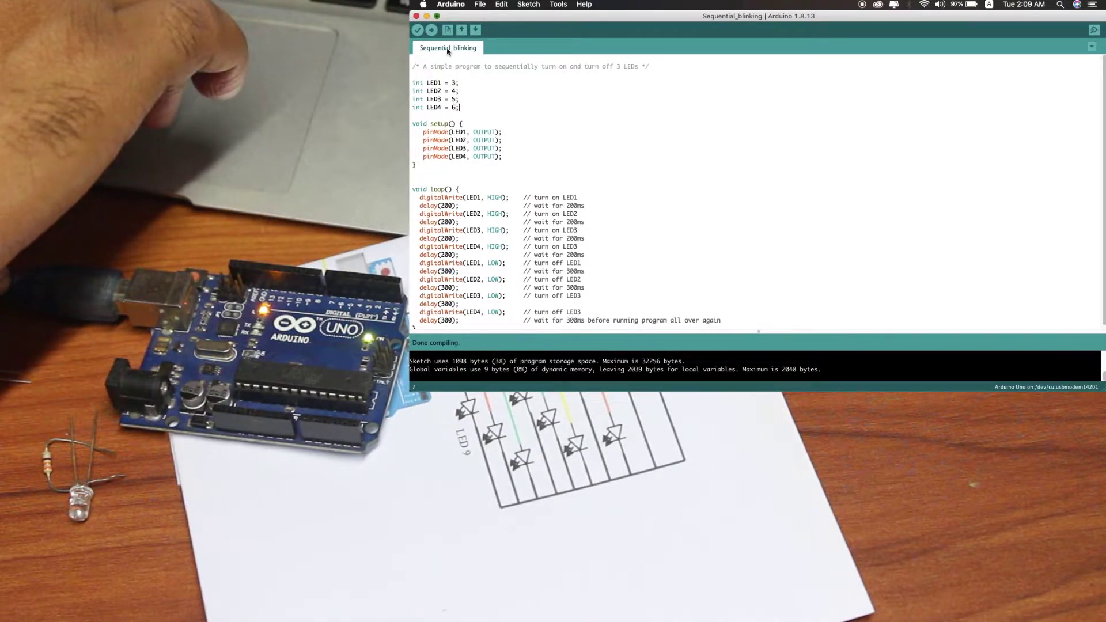
- Verify Sequential_blinking, keep port /dev/cu.usbmodem14201, and upload it to the Uno
scroll(445, 211, down, 1)
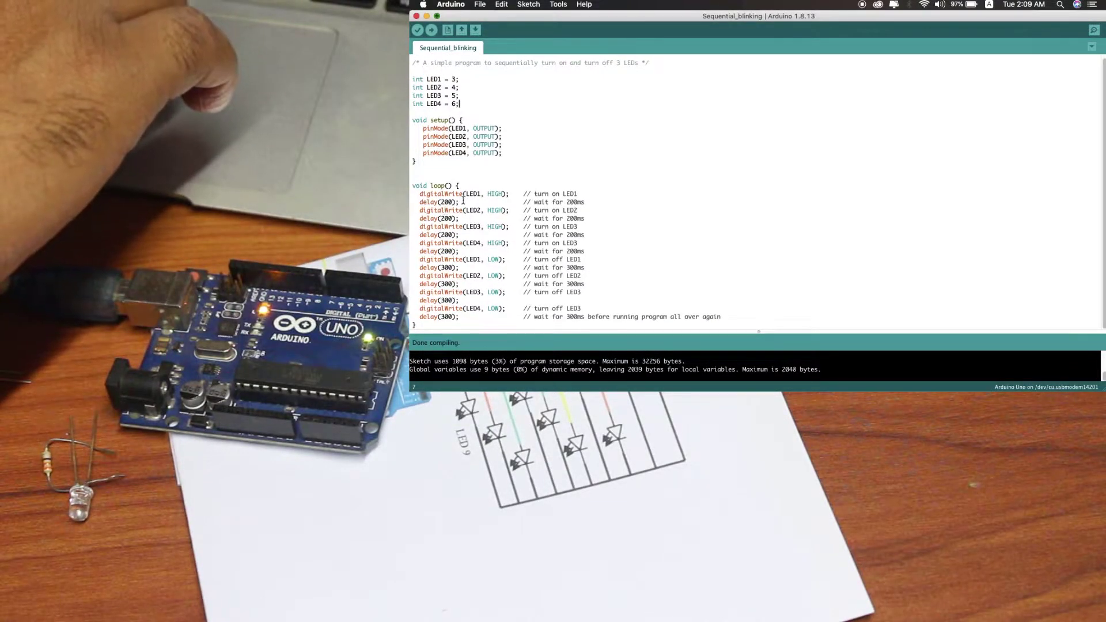
click(419, 31)
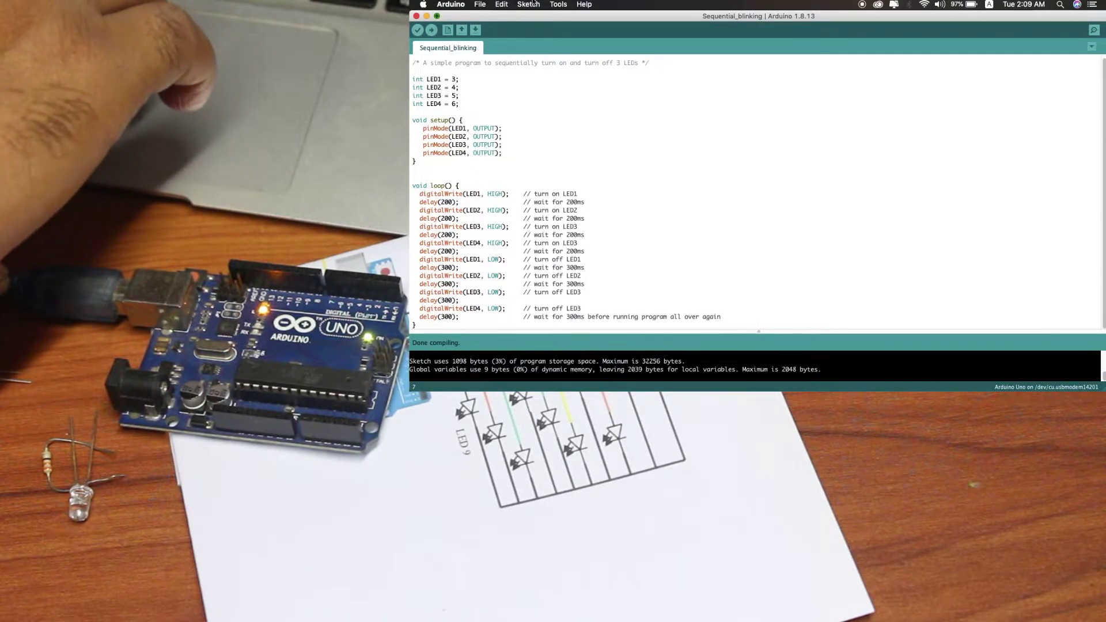
click(562, 6)
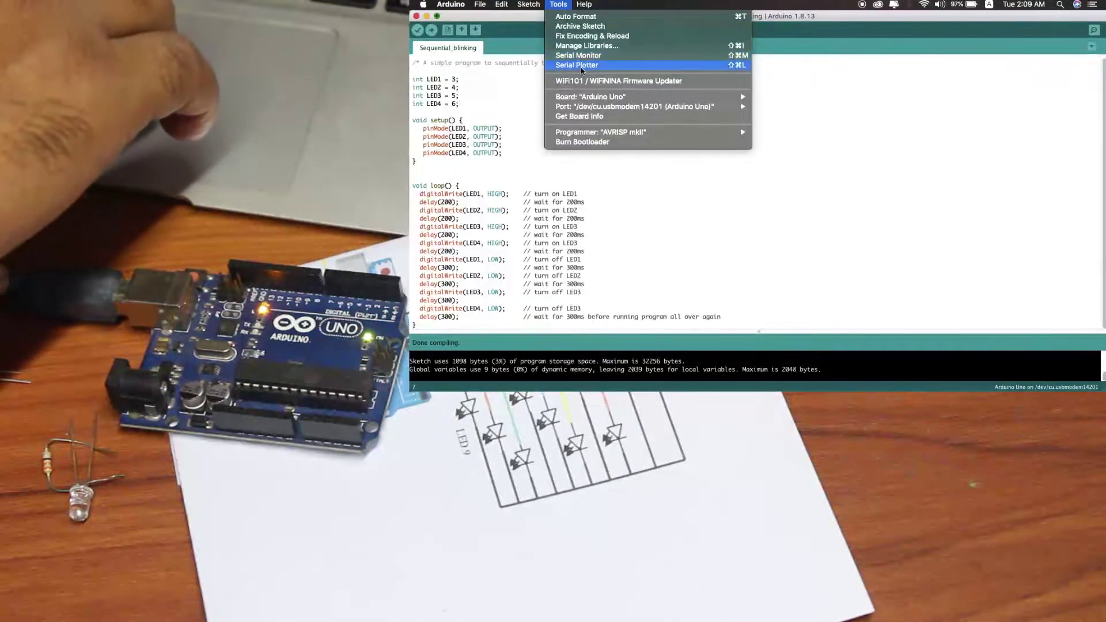
mouse_move(581, 102)
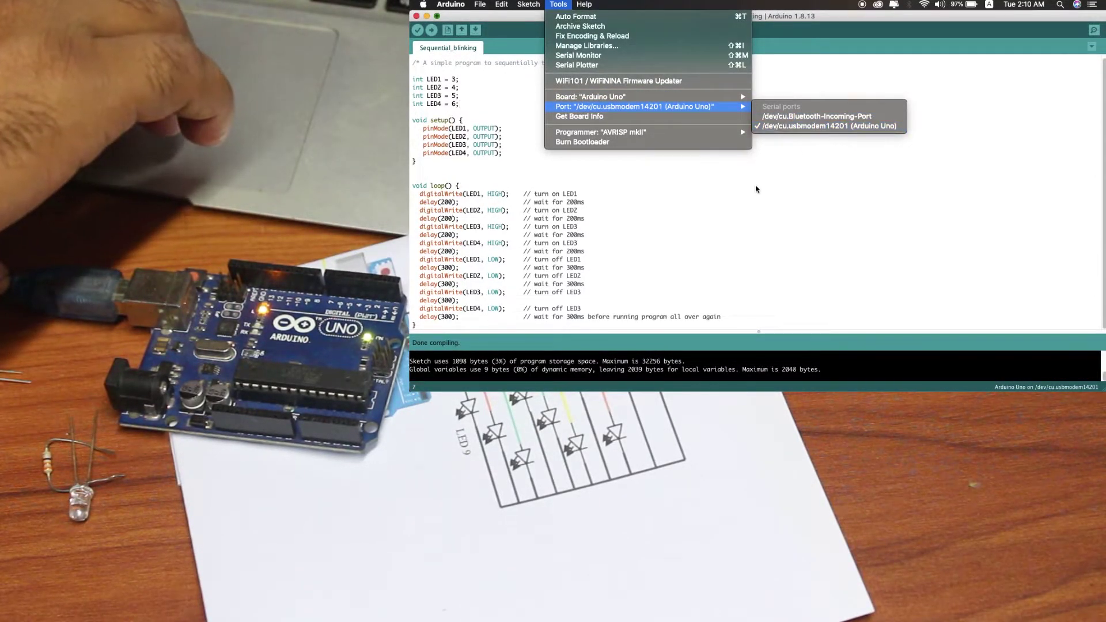
click(804, 132)
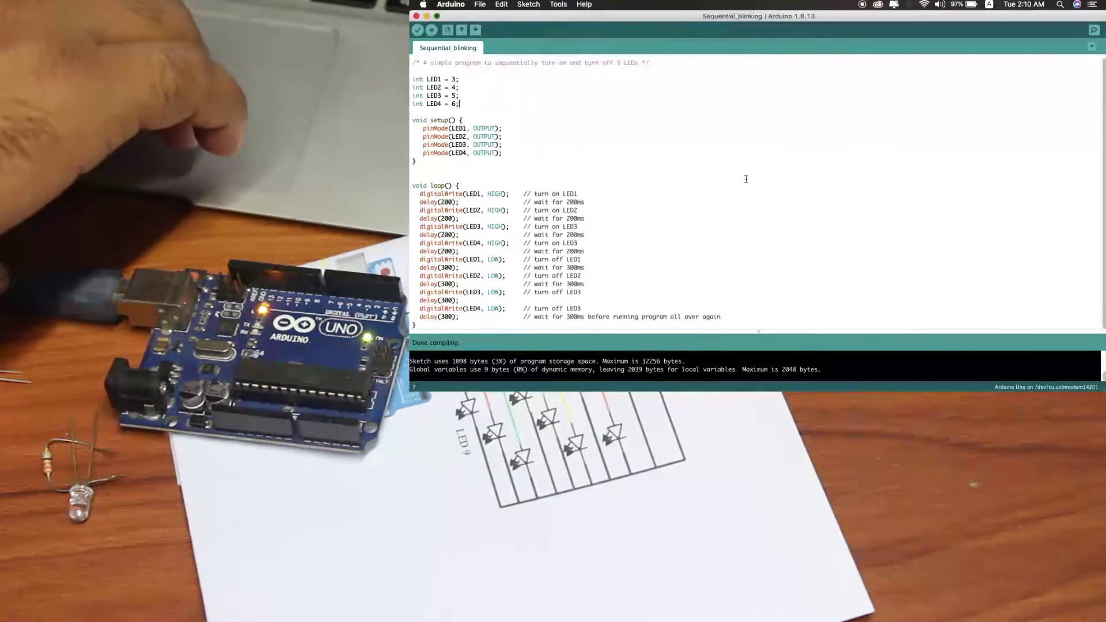
click(434, 31)
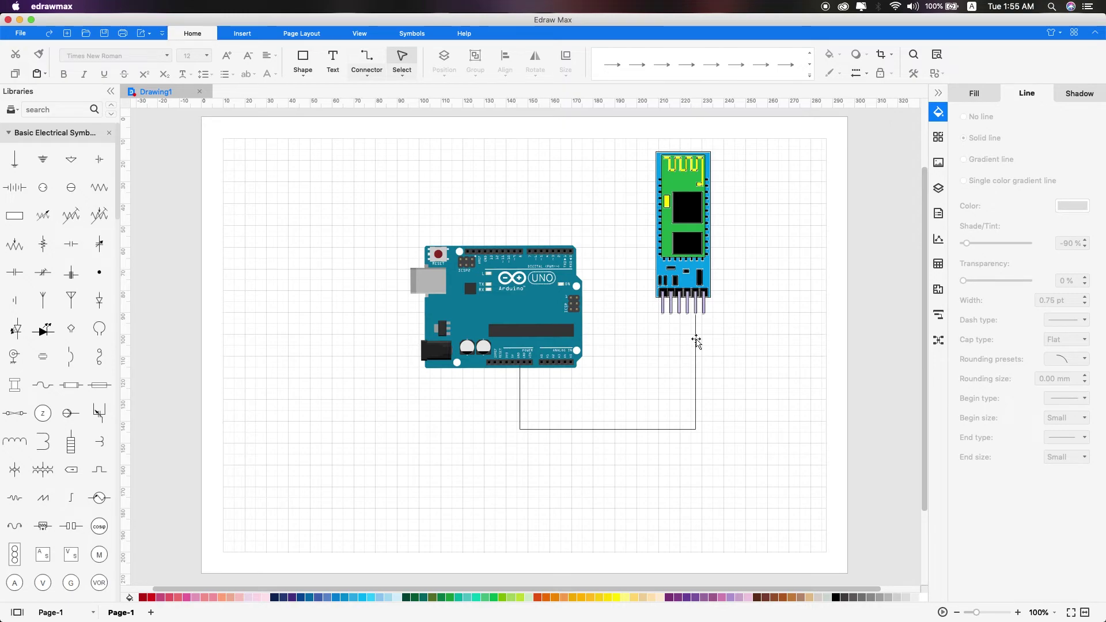
- Reattach the Bluetooth module wire to another pin and place a duplicate wire beside it
click(696, 341)
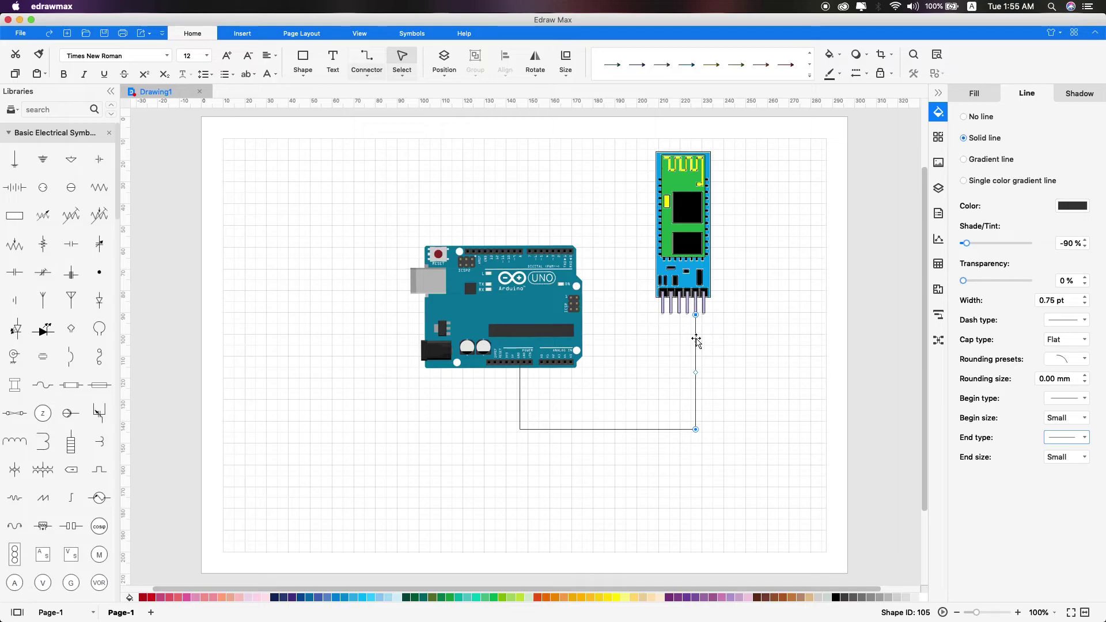
drag(696, 342, 687, 339)
click(739, 386)
click(688, 389)
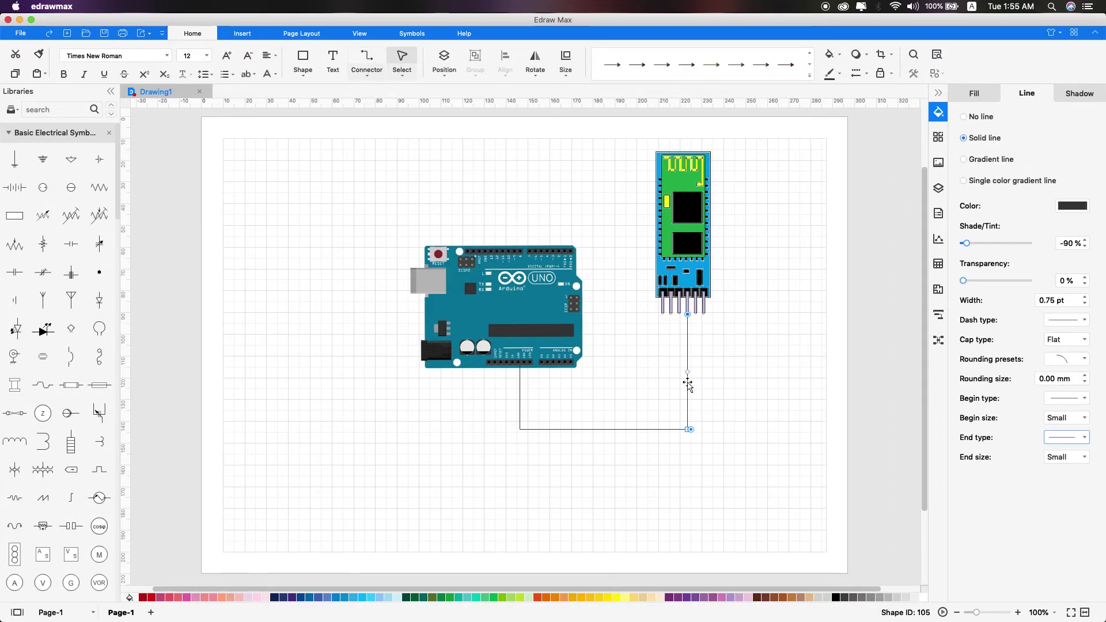
drag(690, 392, 704, 393)
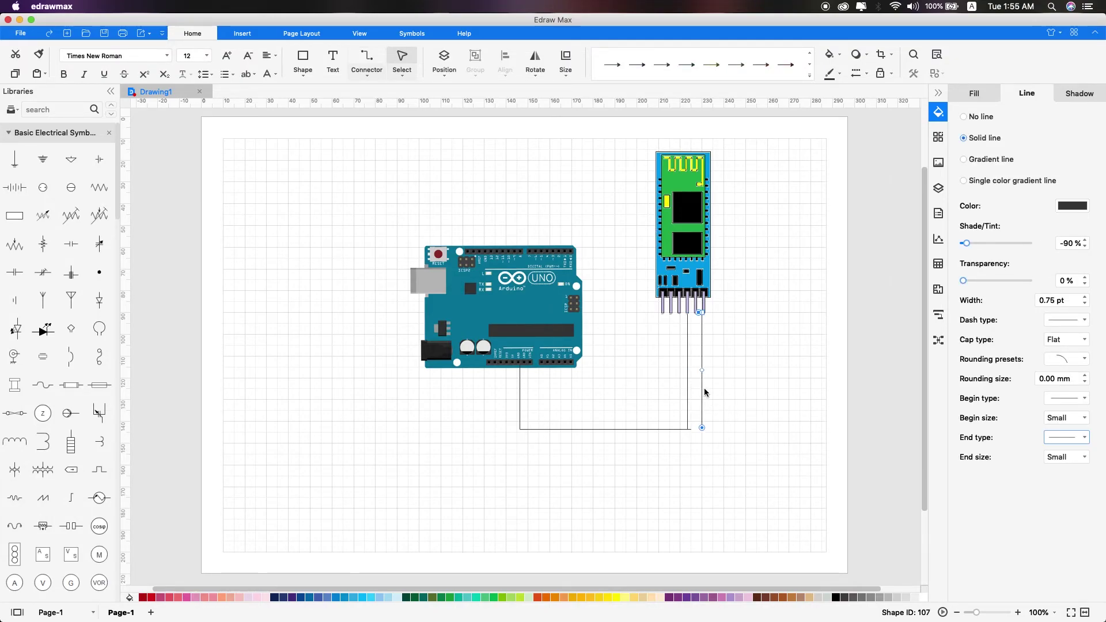
key(Left)
key(Left)
key(Left)
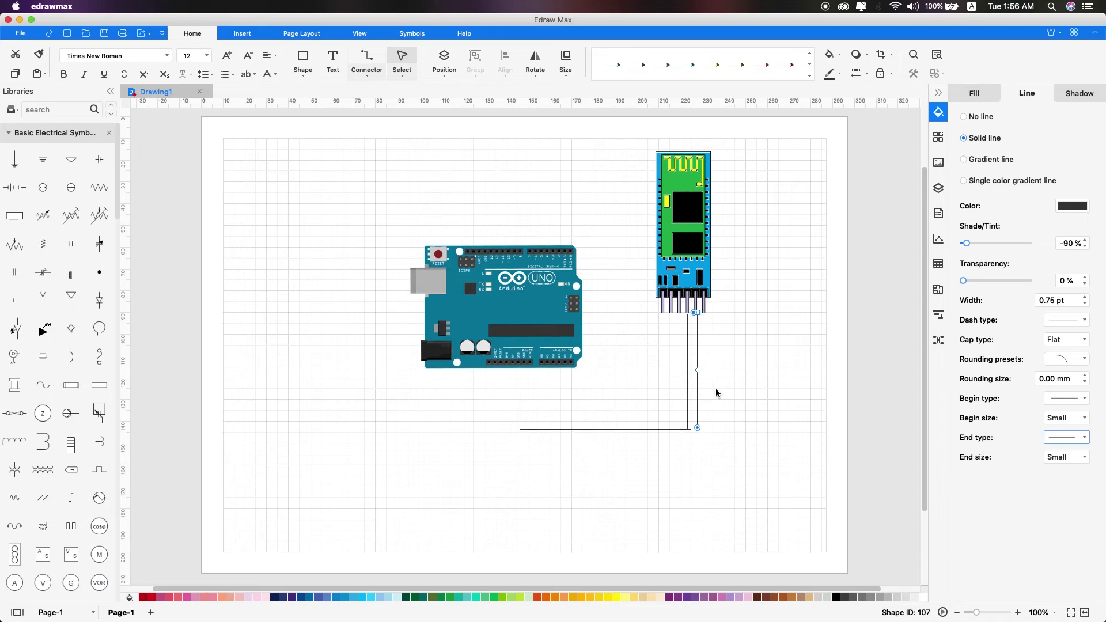